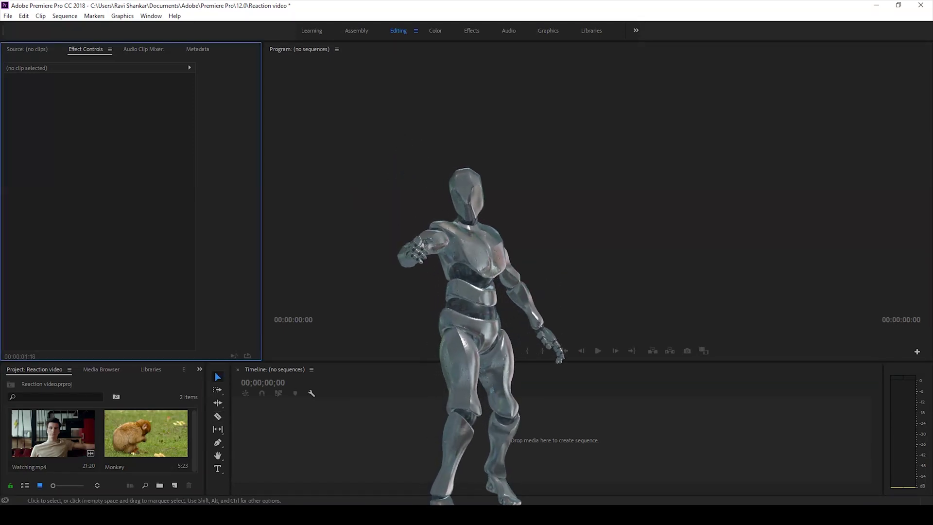
Create the Watching sequence from Watching.mp4 and play it briefly.
left_click_drag(39, 441, 254, 429)
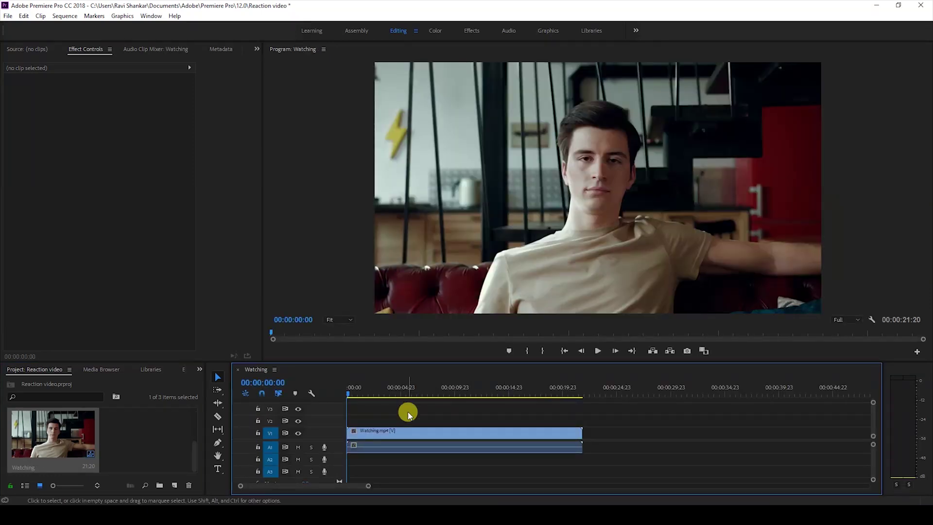
key("space")
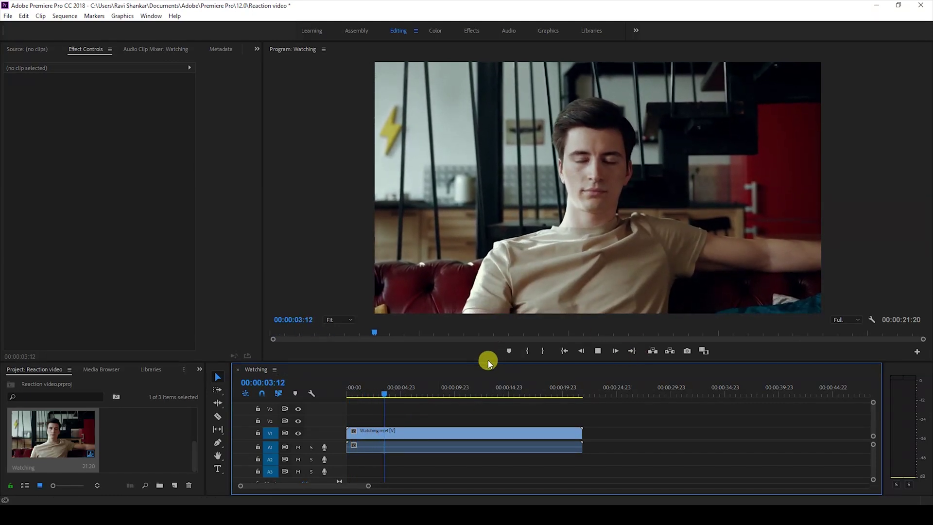
key("space")
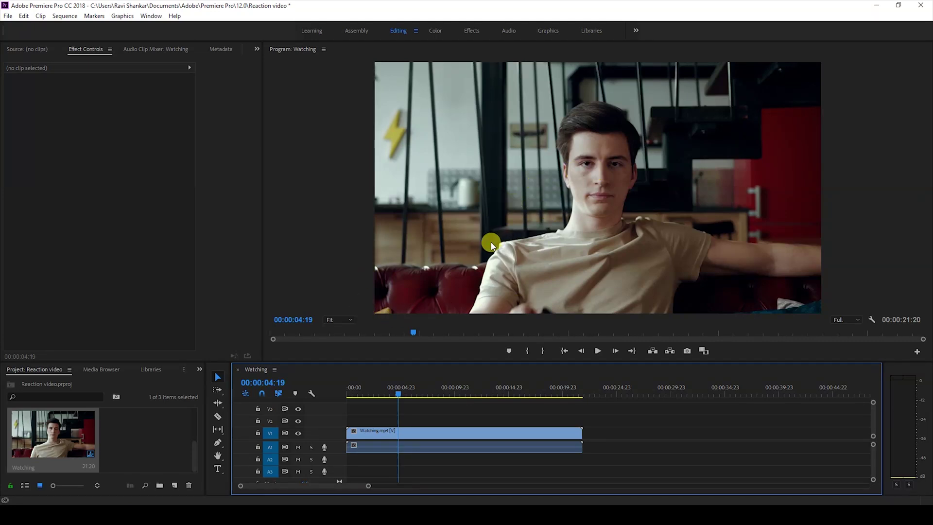
scroll(121, 442, "up", 2)
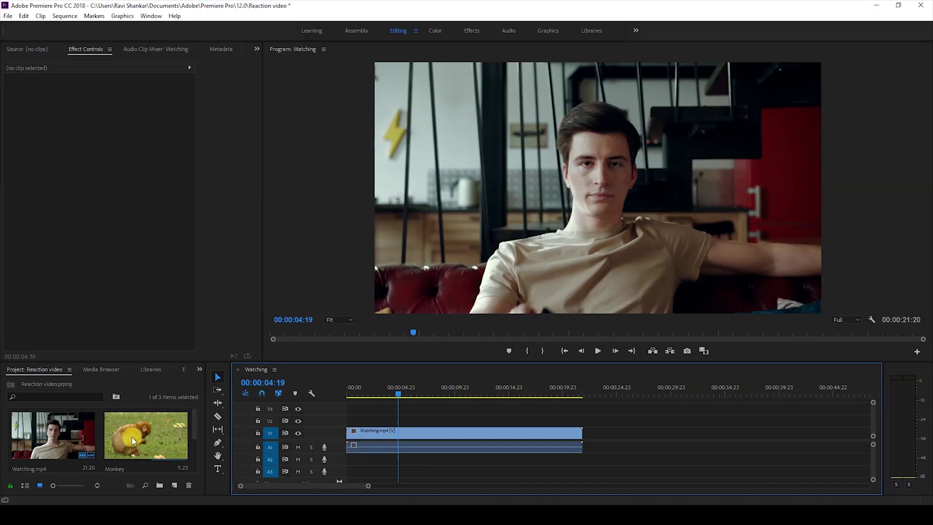
Place the Monkey clip on track V2 above Watching.mp4 and select it.
left_click_drag(127, 431, 345, 419)
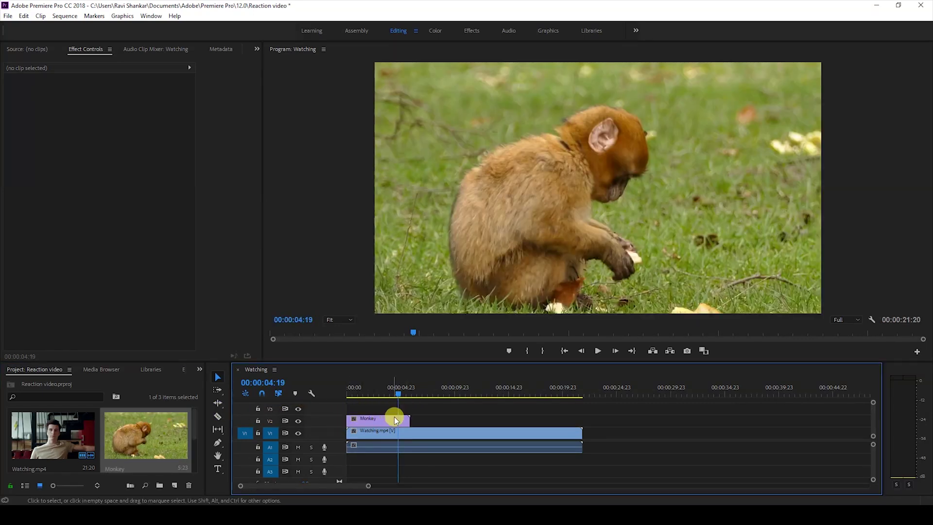
left_click(364, 418)
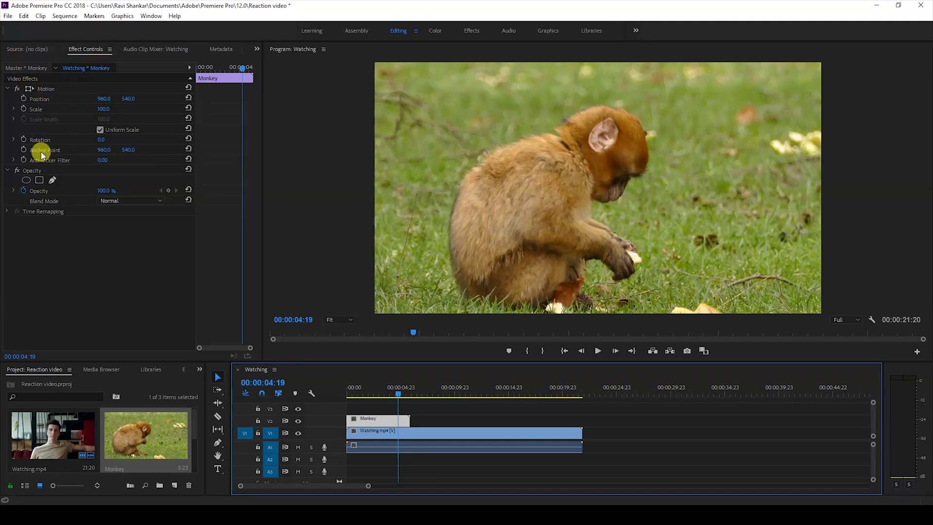
Scale the Monkey clip to 44 and move it to position 457, 826.
left_click(100, 109)
left_click_drag(103, 108, 76, 108)
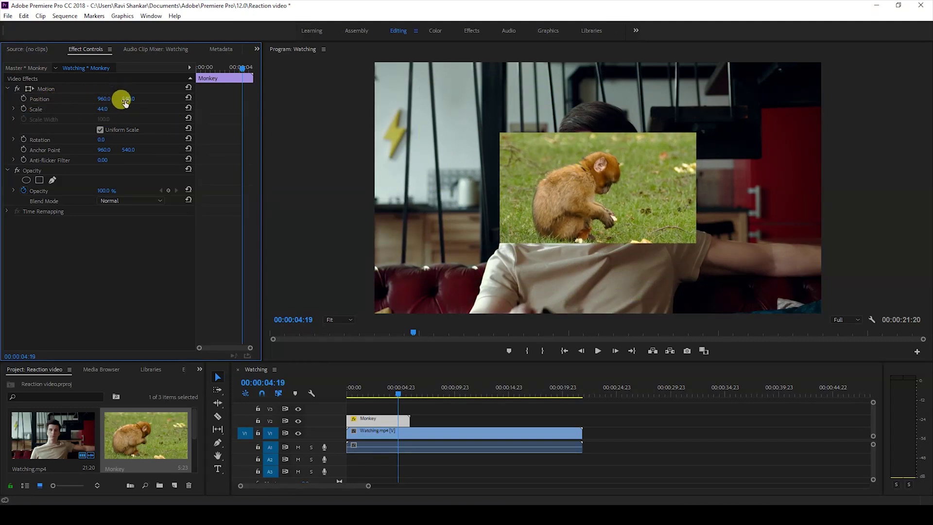
mouse_move(126, 100)
left_mouse_down()
mouse_move(176, 100)
mouse_move(131, 99)
left_mouse_up()
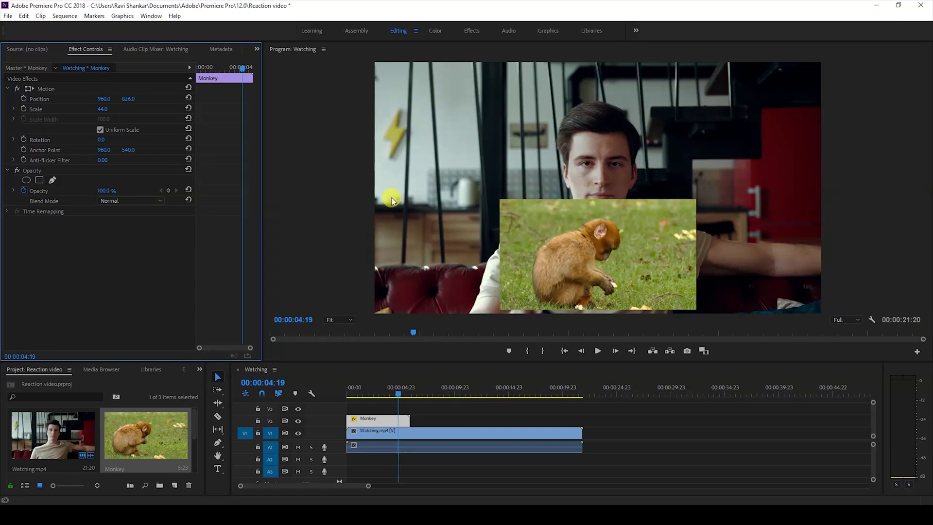
left_click_drag(104, 98, 22, 99)
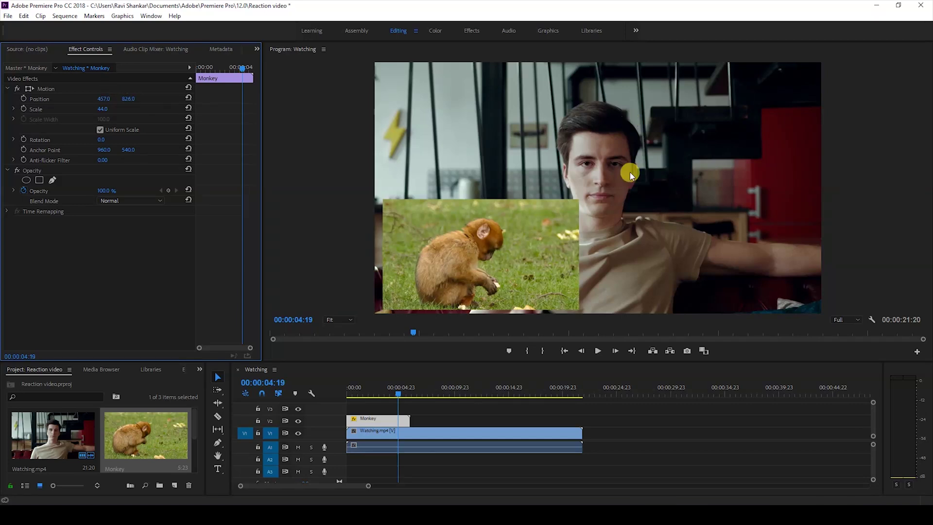
Preview the lower-left picture-in-picture from near the start, then deselect the clip.
left_click(352, 389)
key("space")
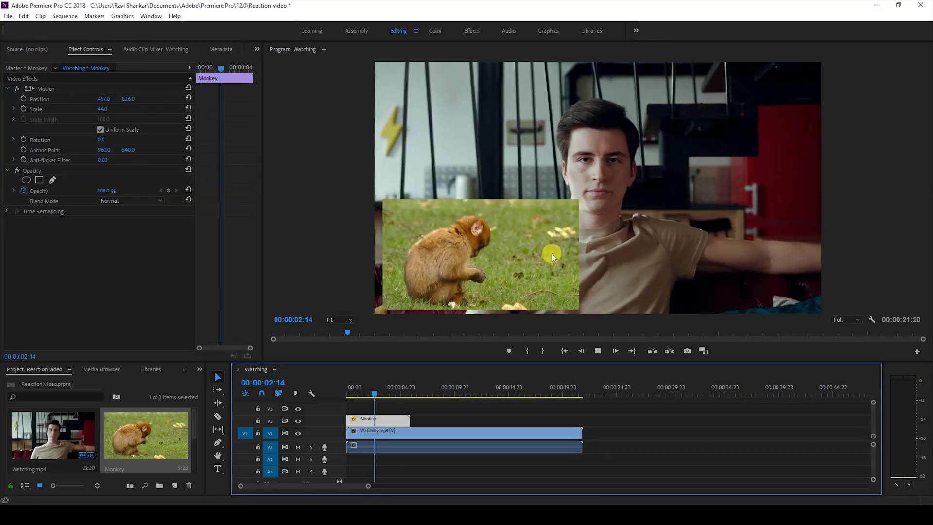
key("space")
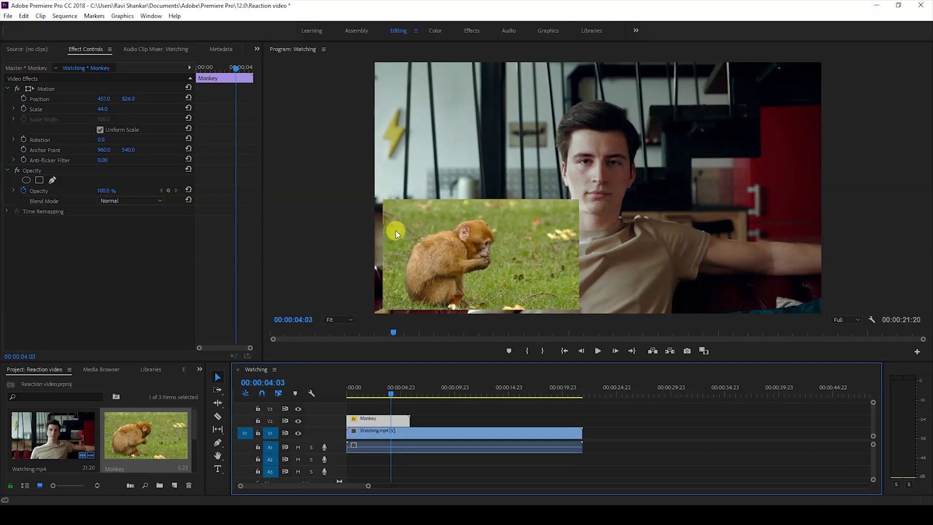
left_click(365, 413)
Search the Effects panel for 'gri' and apply the Grid effect to the Monkey clip.
key("shift+7")
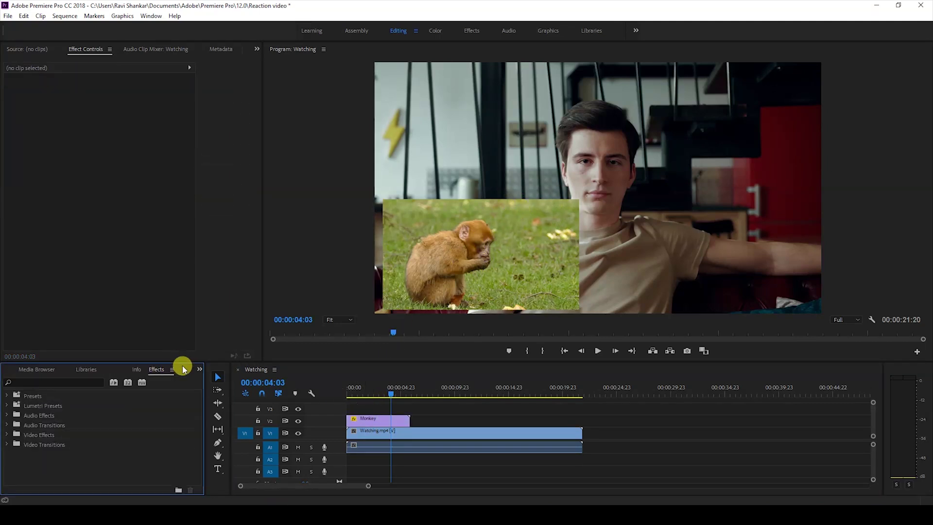
left_click(84, 383)
type("grid")
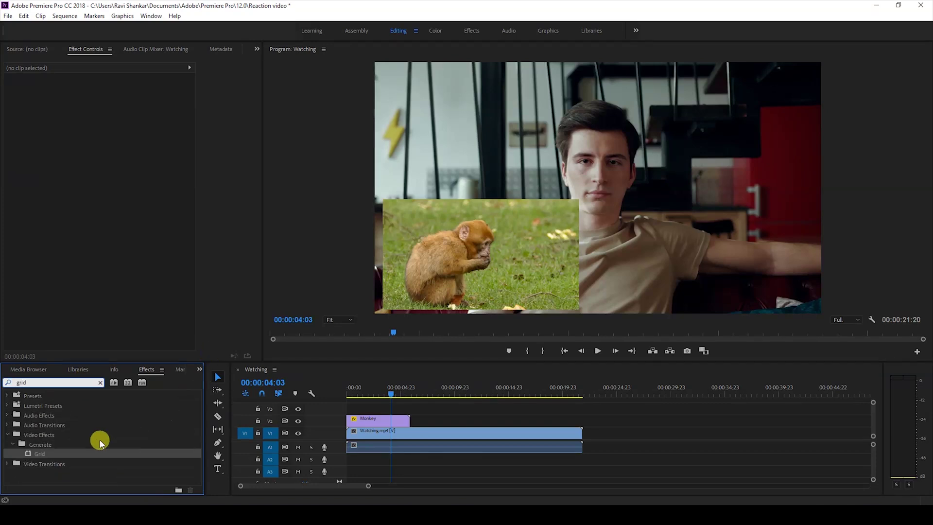
left_click_drag(39, 457, 364, 421)
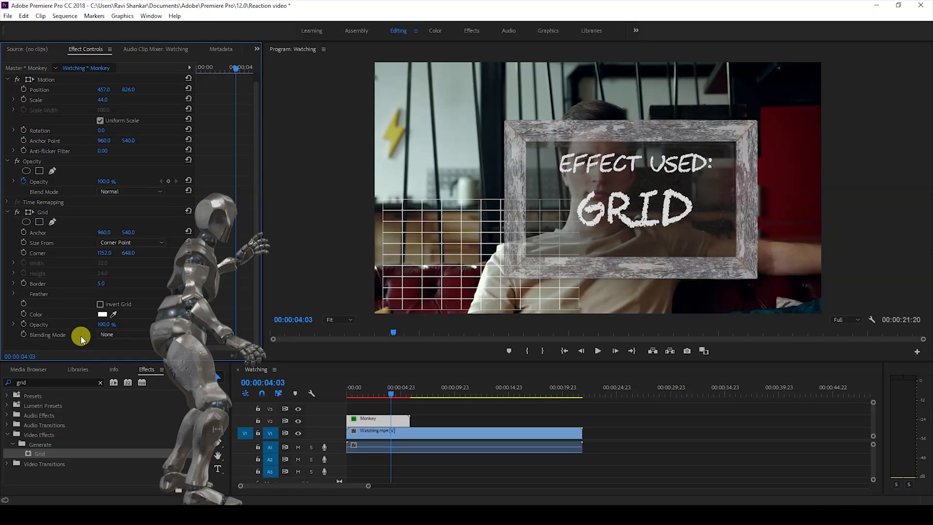
left_click(106, 335)
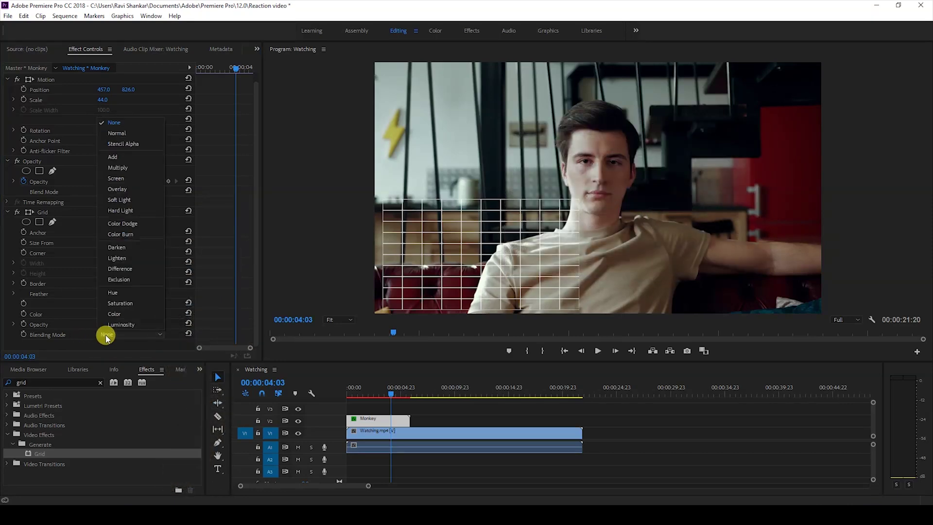
Set the Grid blending mode to Normal and its anchor to 1920, 1080.
left_click(127, 134)
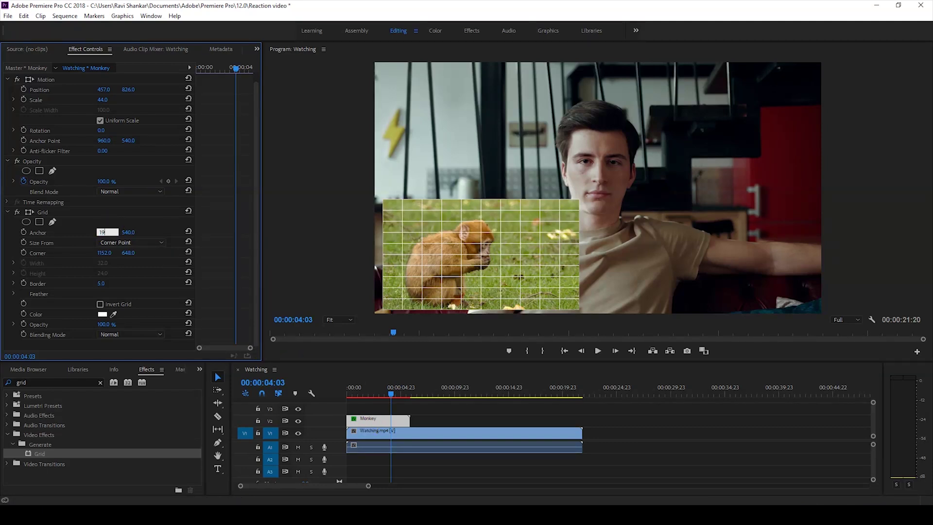
left_click_drag(107, 232, 107, 232)
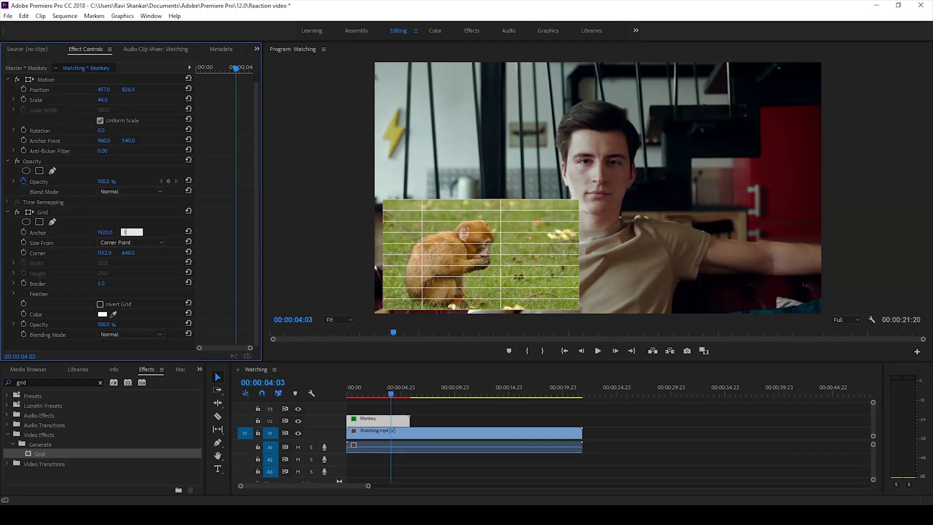
left_click(100, 231)
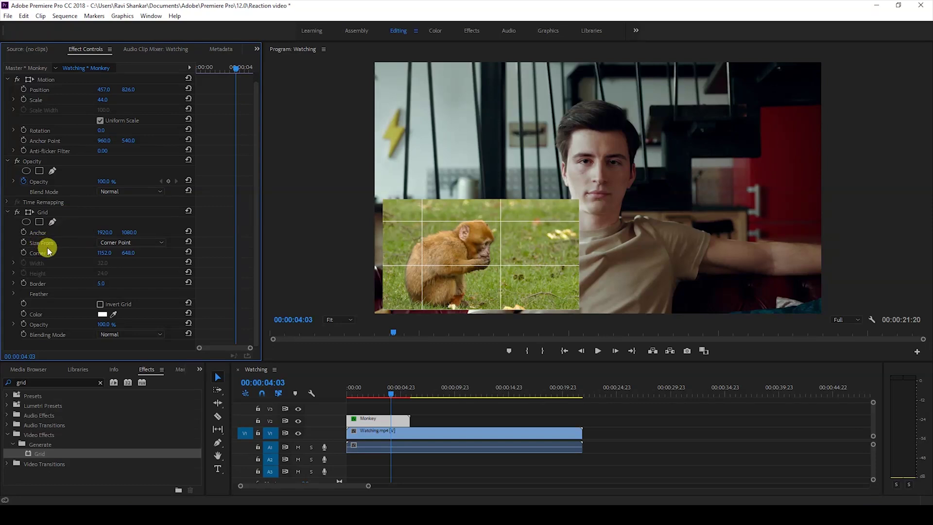
Size the grid from Width & Height Sliders with width 1920 and height 1080.
left_click(105, 242)
left_click(126, 273)
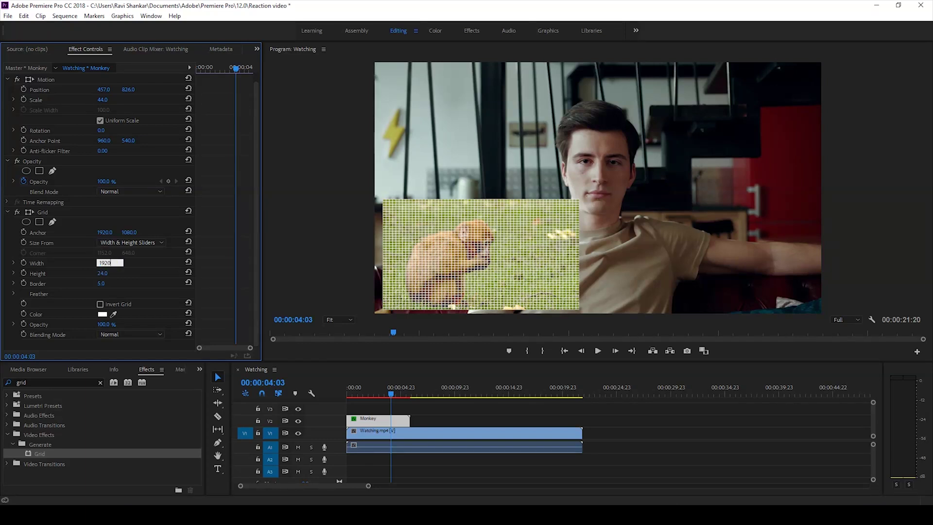
left_click_drag(110, 263, 155, 263)
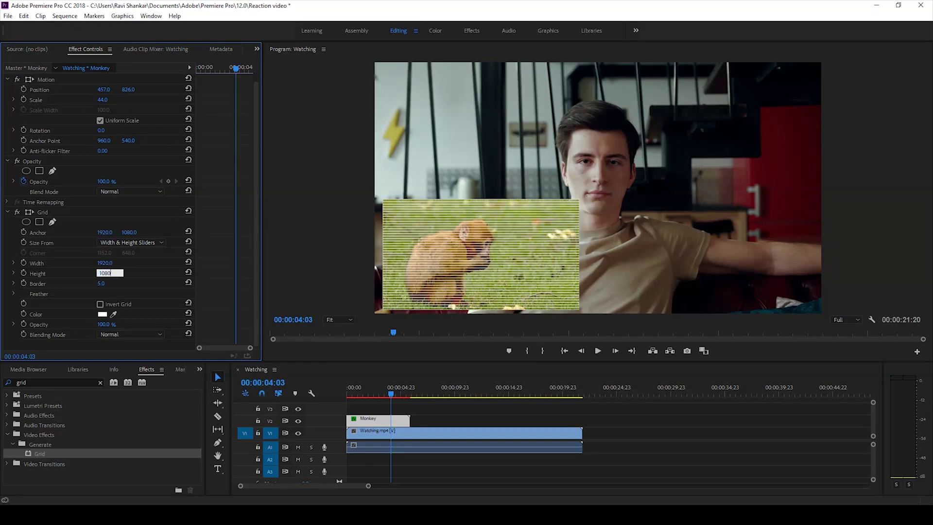
key("Return")
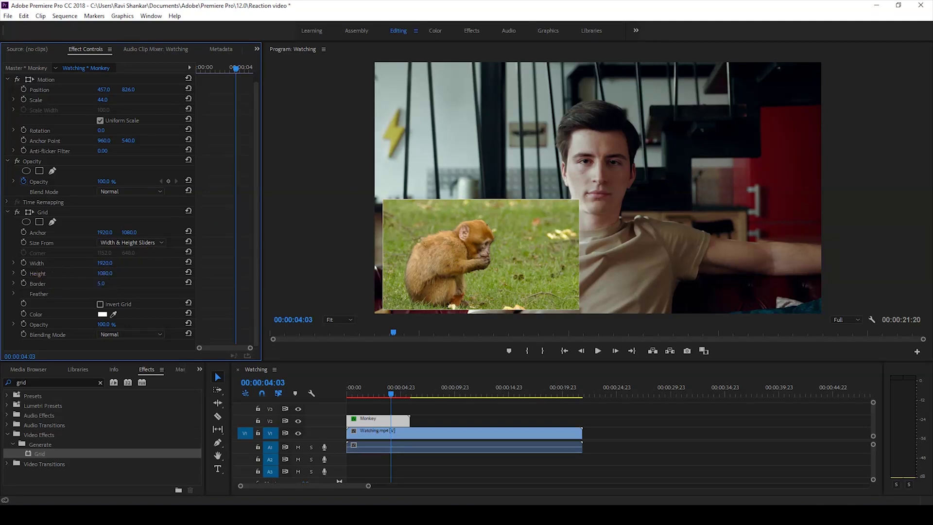
Thicken the grid border to 50 and preview it from the sequence start.
left_click_drag(101, 284, 123, 283)
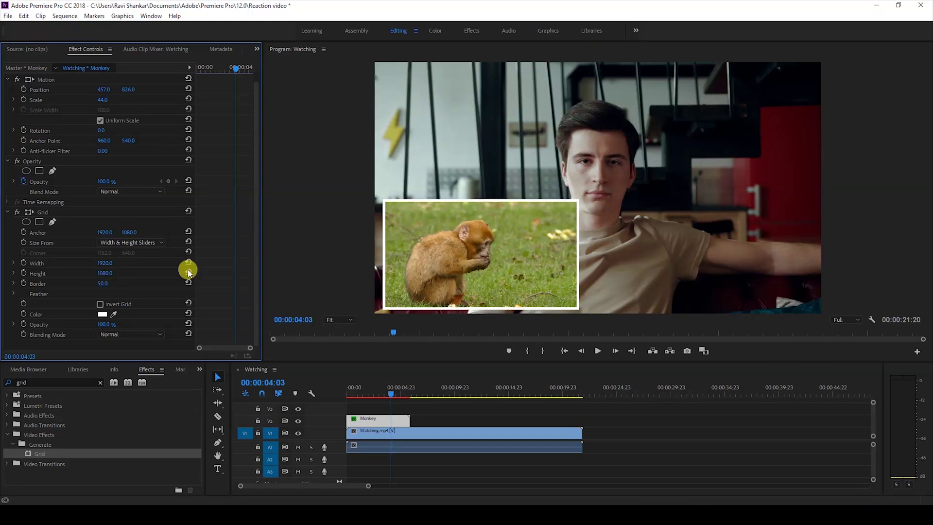
key("Home")
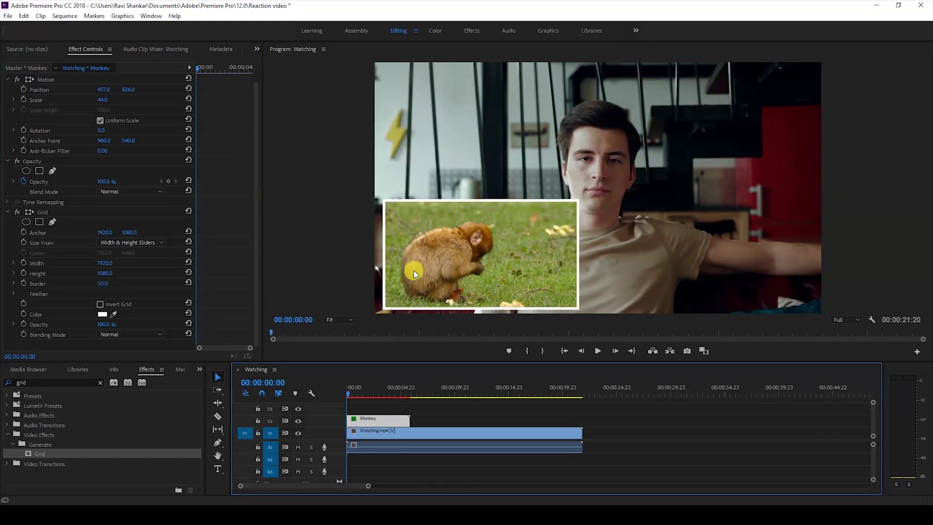
key("space")
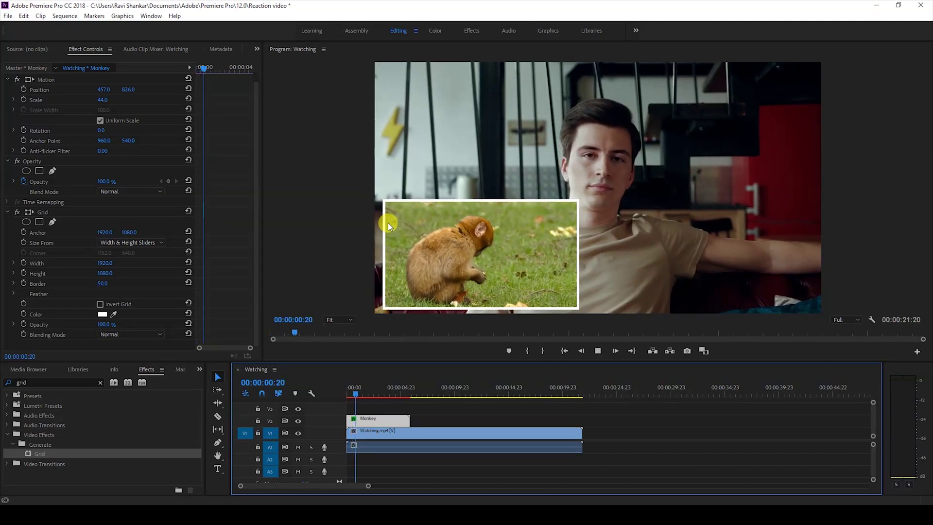
key("space")
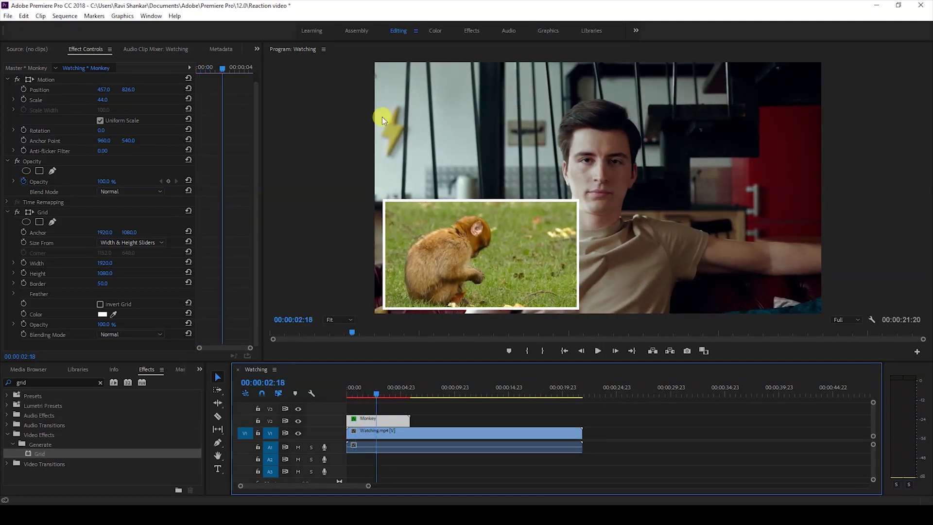
Color the grid border dark blue (00009D).
left_click(101, 315)
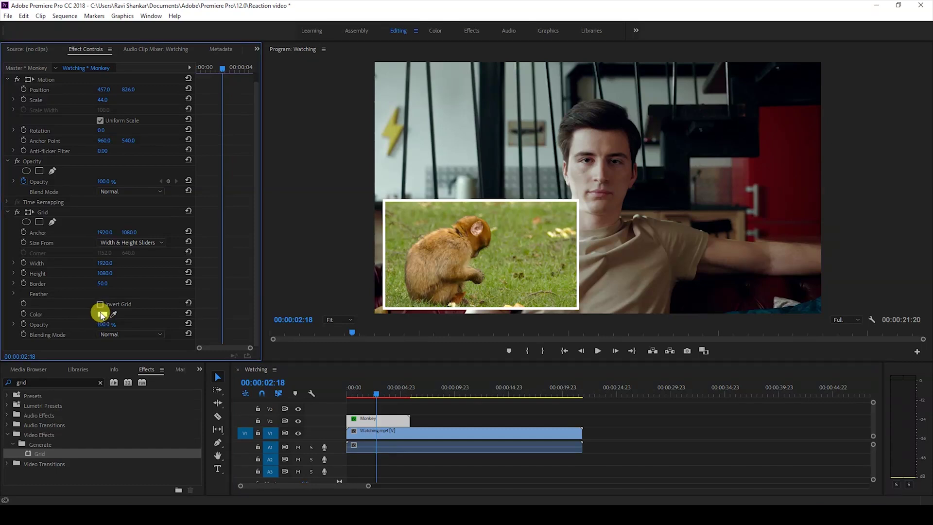
left_click(494, 293)
left_click_drag(461, 269, 481, 287)
left_click(567, 208)
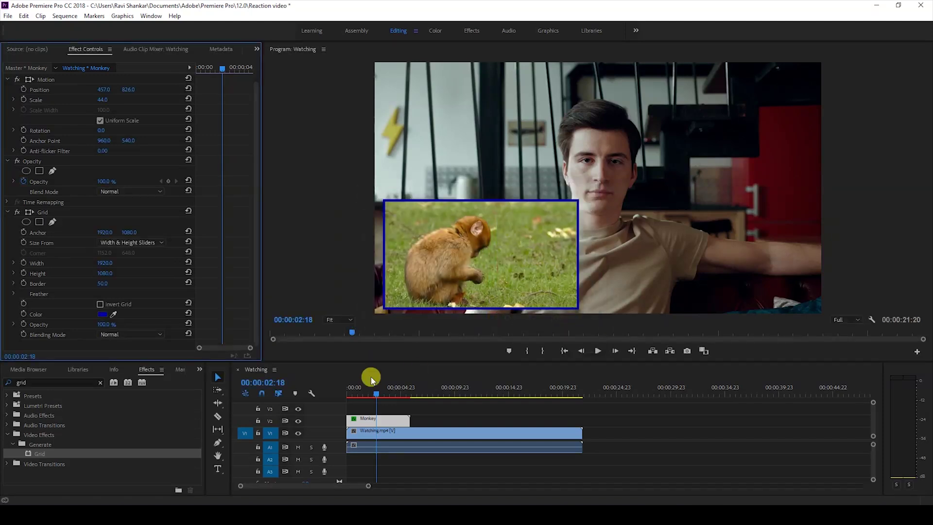
Replay the sequence from the start to preview the blue border.
left_click(343, 392)
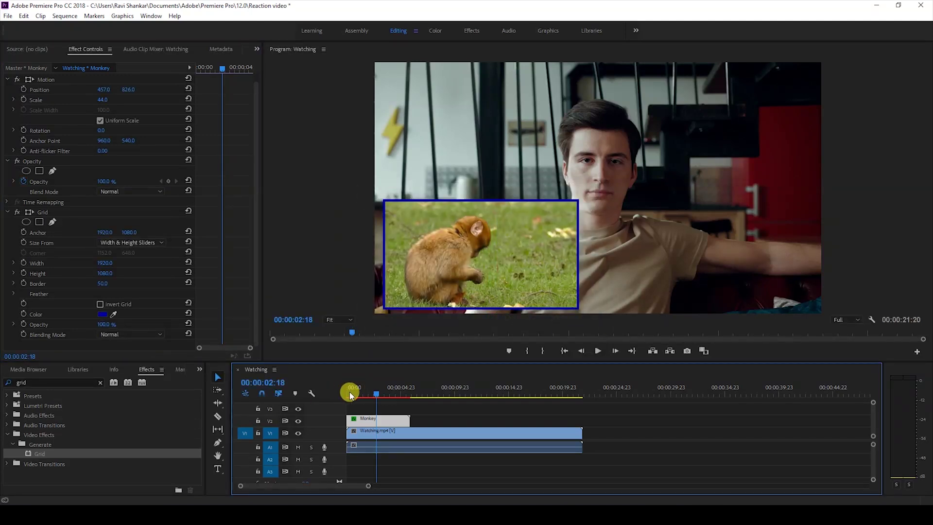
left_click(348, 391)
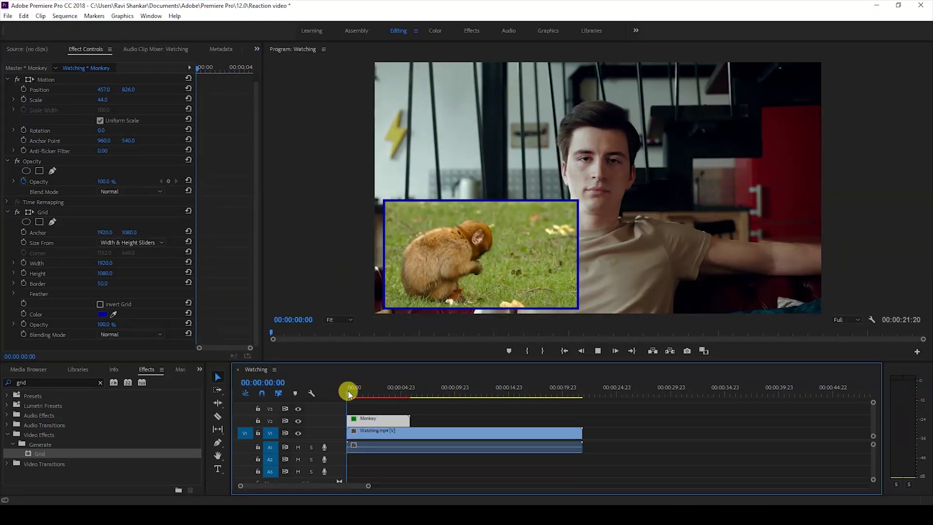
key("space")
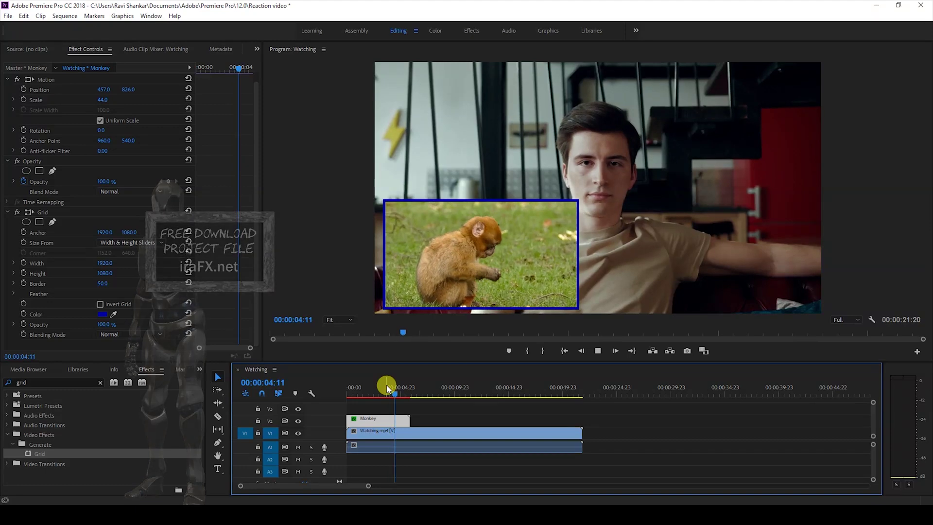
key("space")
left_click_drag(370, 392, 352, 393)
key("space")
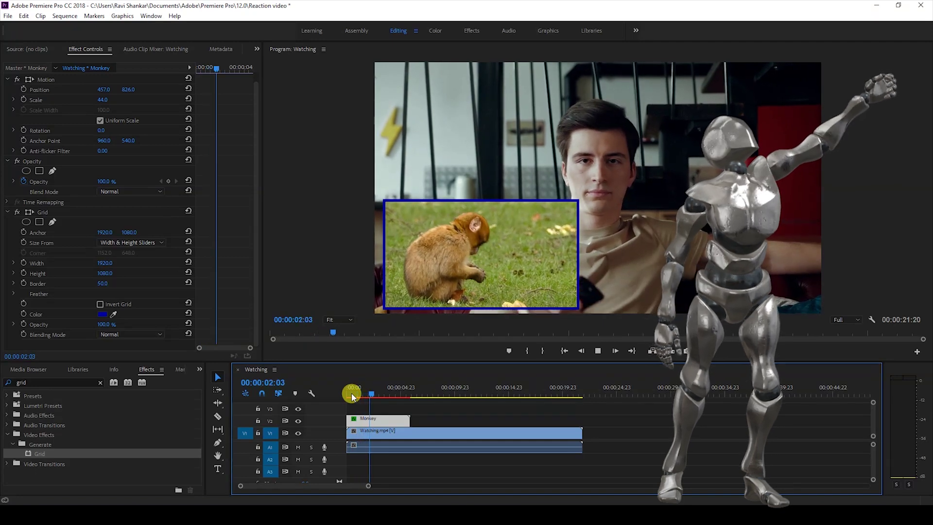
left_click_drag(352, 396, 343, 394)
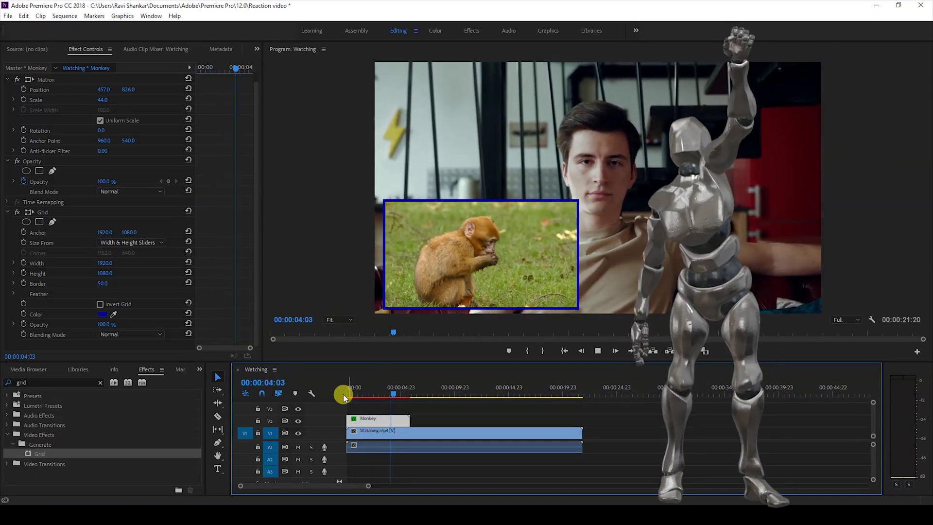
key("space")
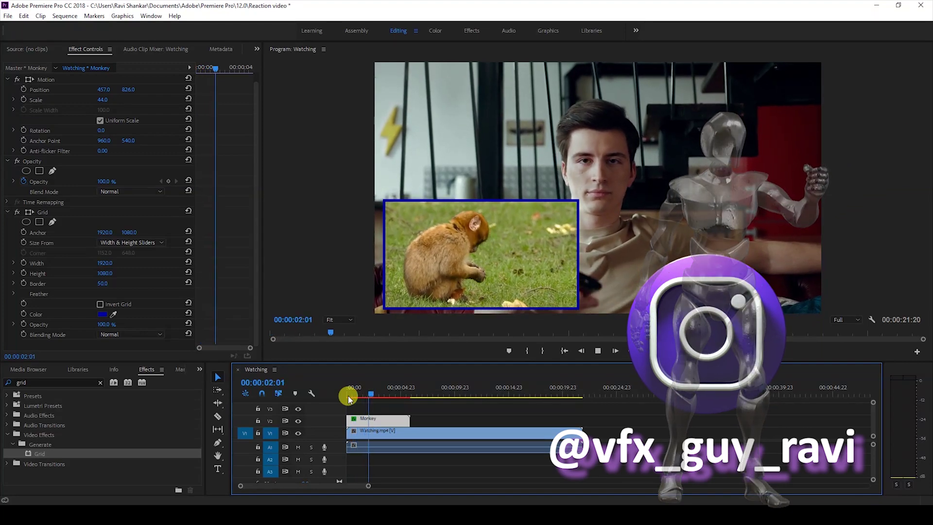
left_click(348, 395)
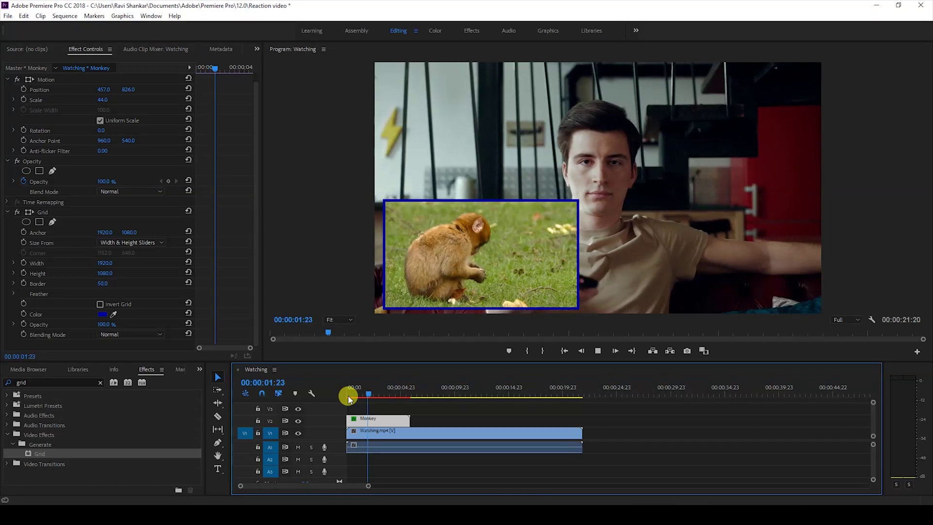
left_click(348, 395)
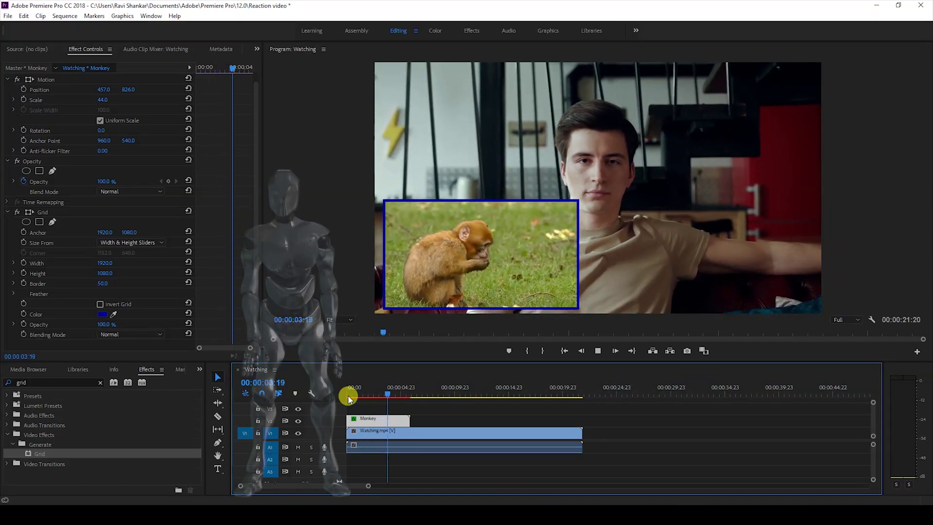